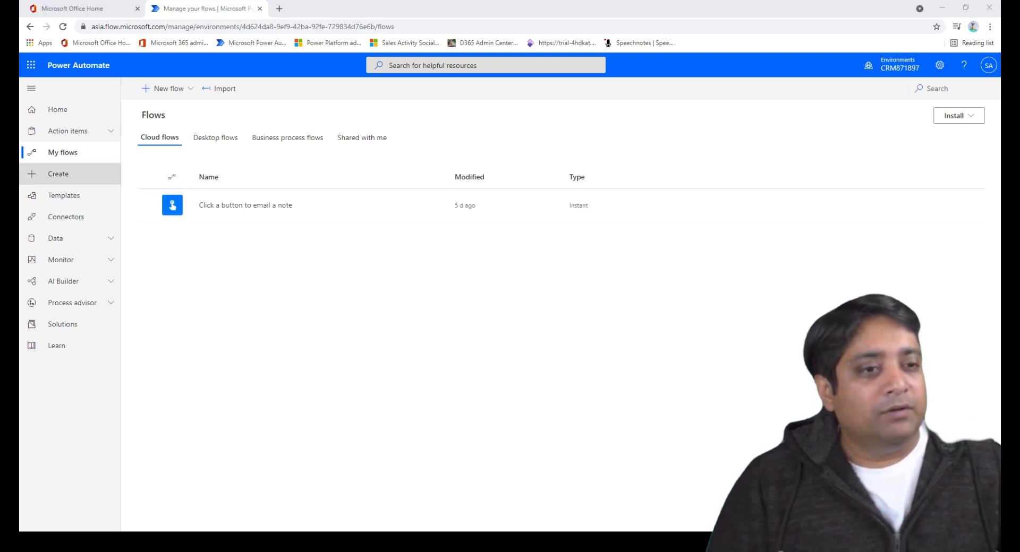
Search all flow templates for 'twitter'
left_click(58, 174)
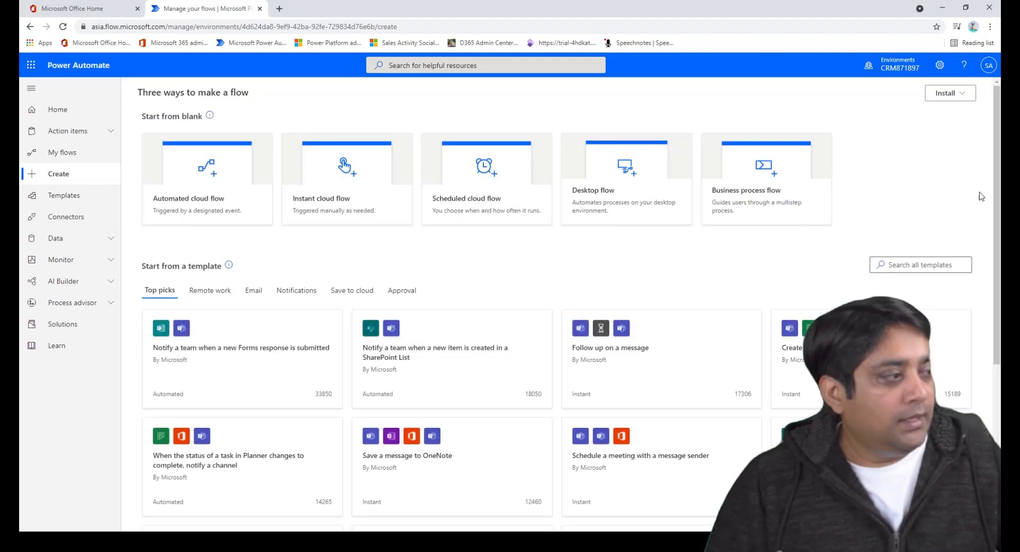
left_click(919, 265)
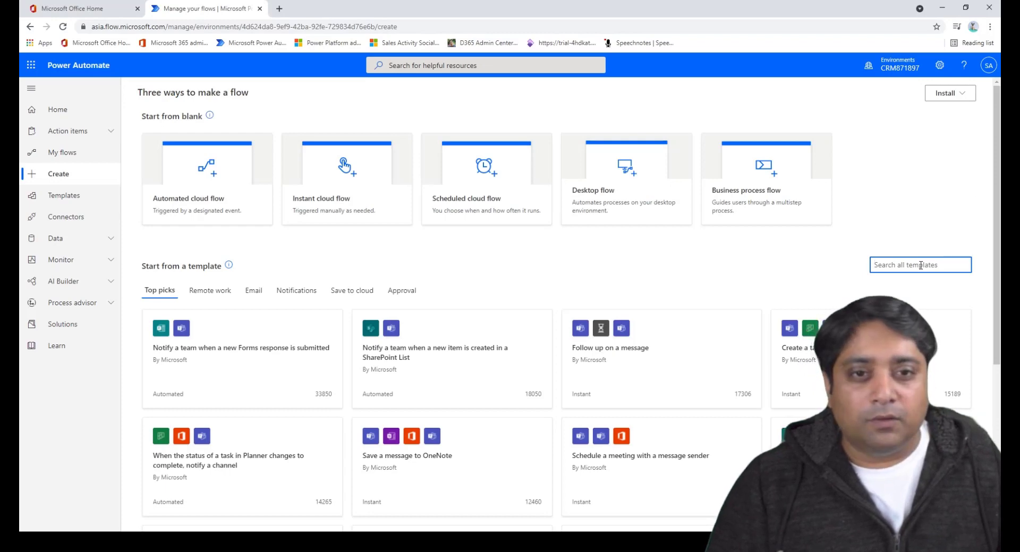
type("tw")
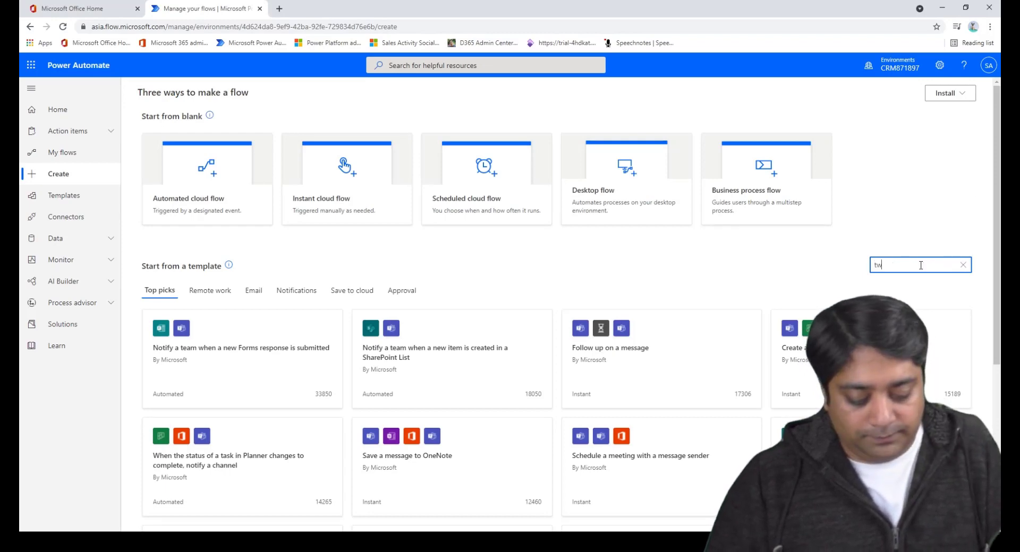
type("itter")
key("Return")
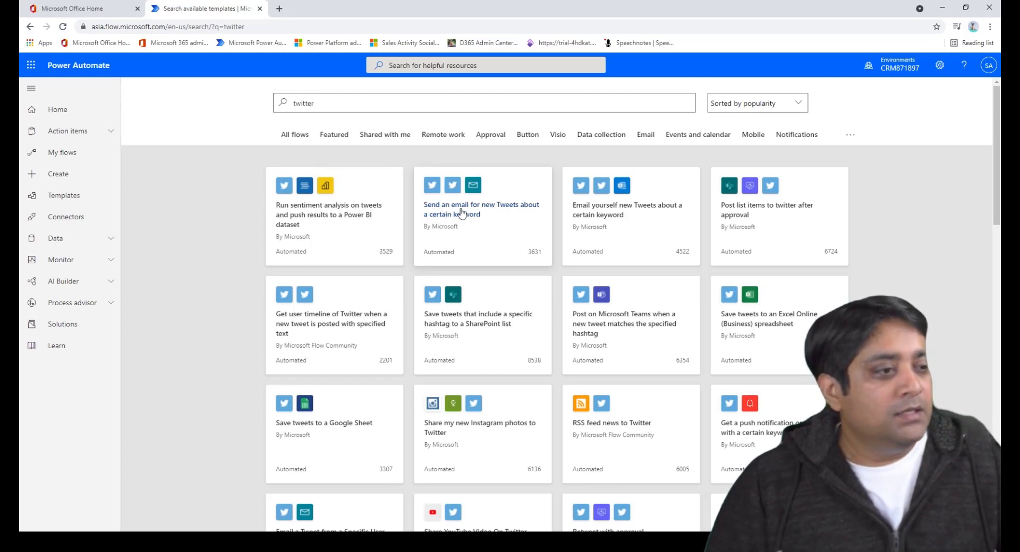
Open the 'Send an email for new Tweets about a certain keyword' template and sign in to Twitter
left_click(463, 210)
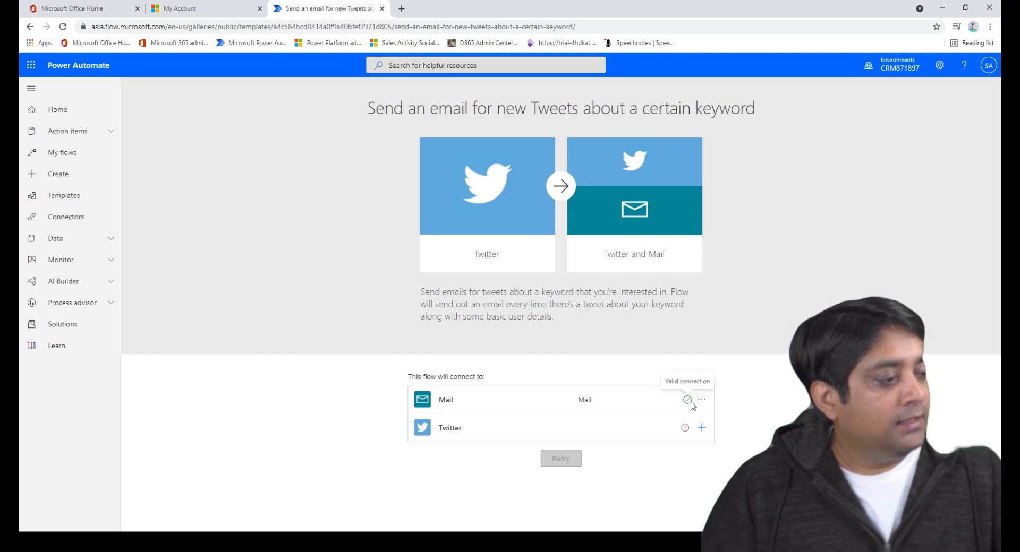
left_click(989, 66)
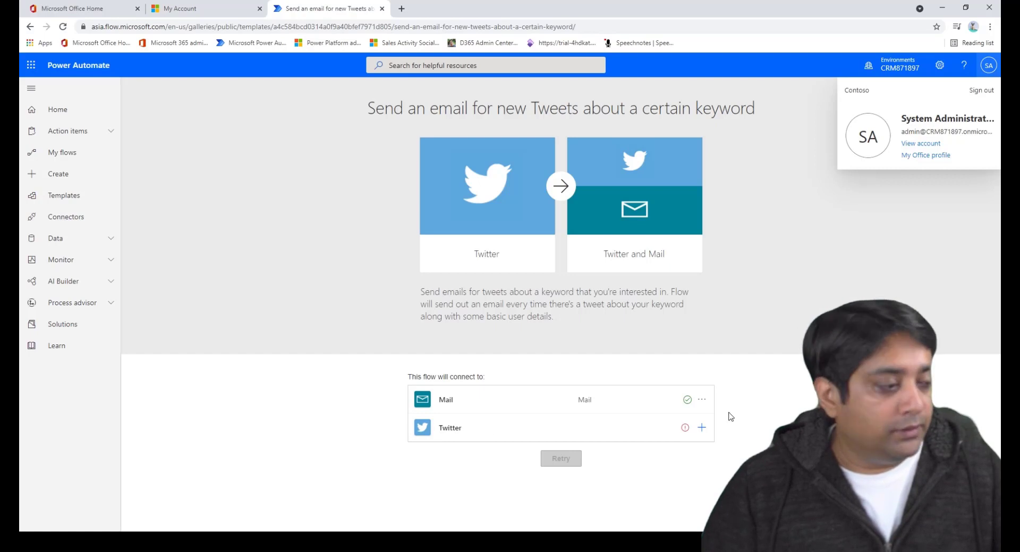
left_click(701, 429)
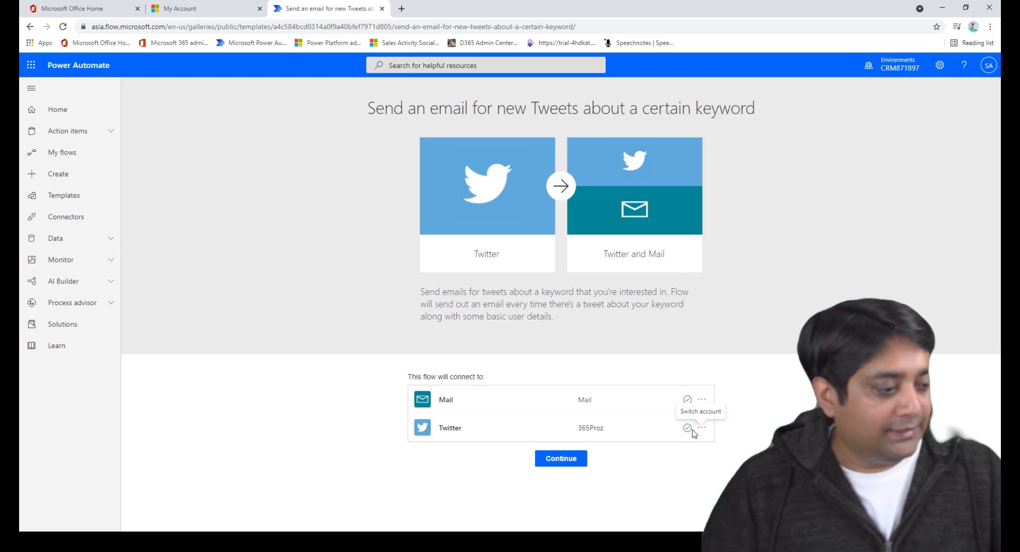
Create the flow and set the tweet trigger's search text to "Power Automate",#techquantum
left_click(566, 465)
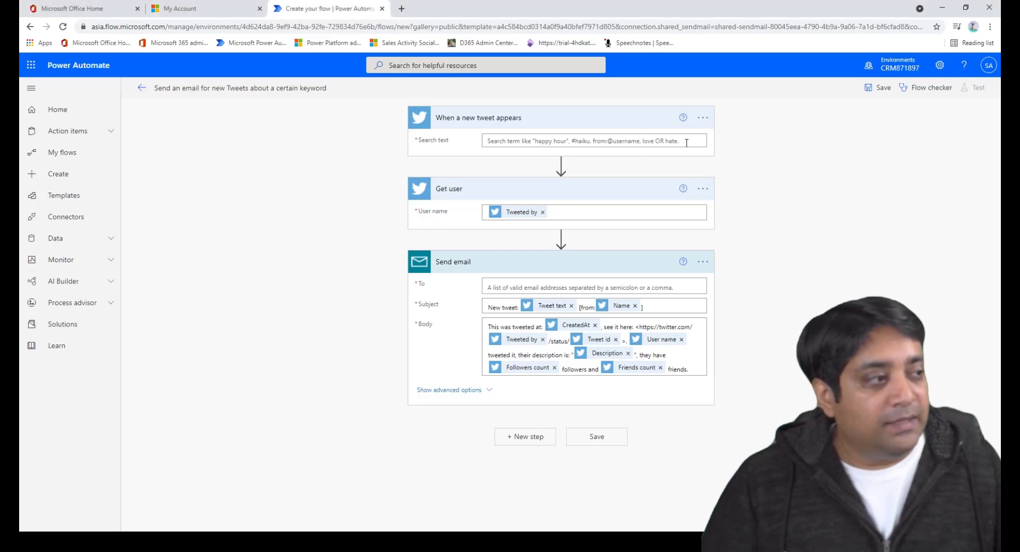
left_click(518, 141)
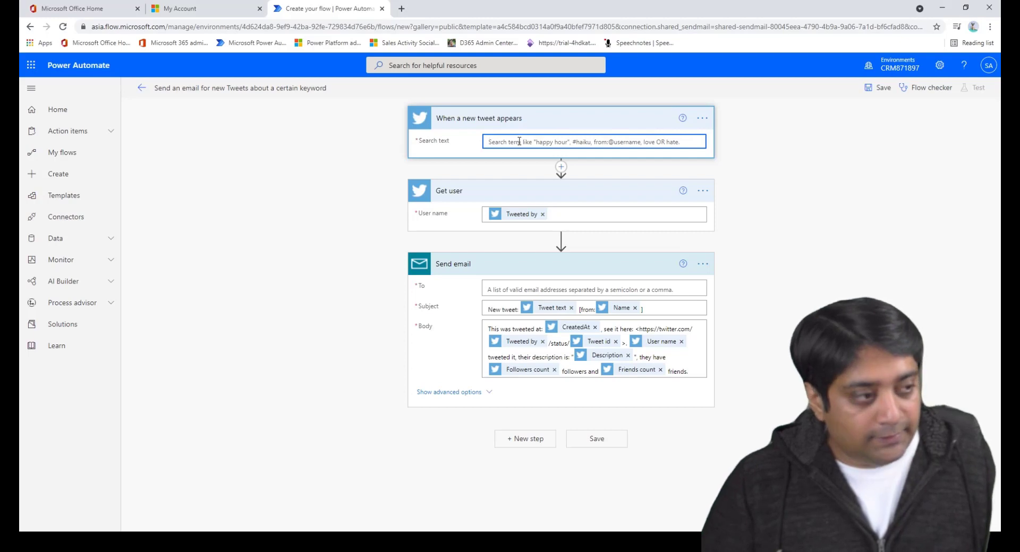
type("tPower Aut")
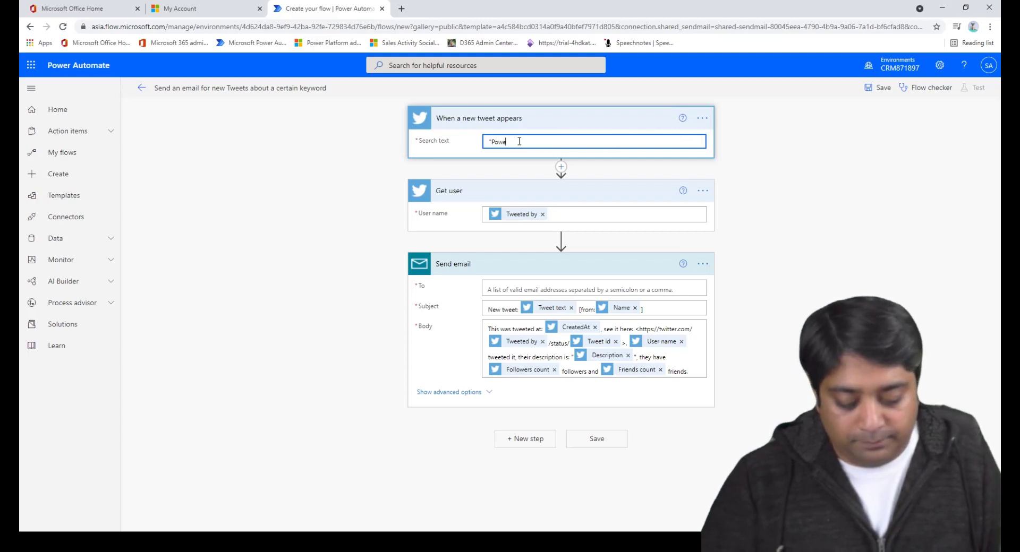
key("BackSpace")
key("BackSpace")
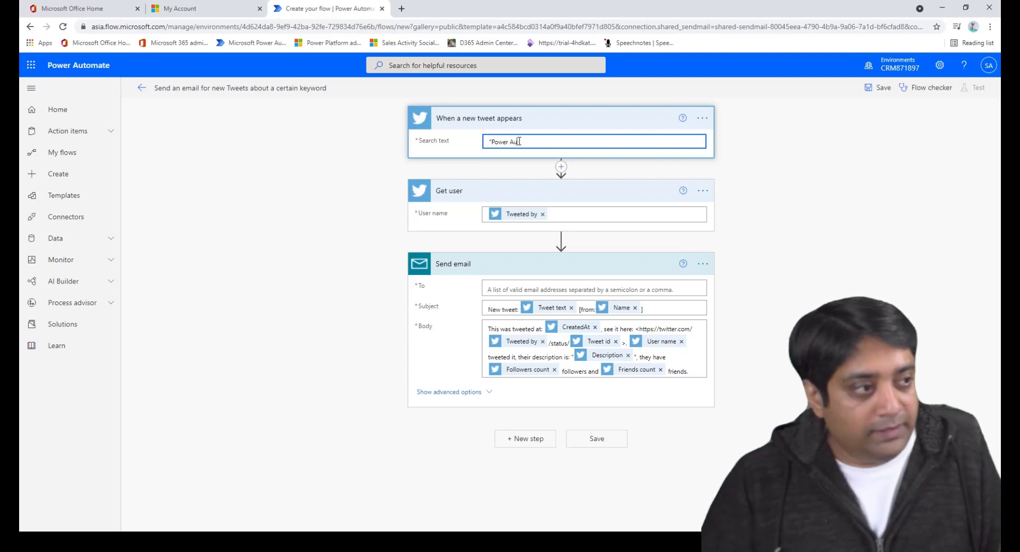
type("utomate\",")
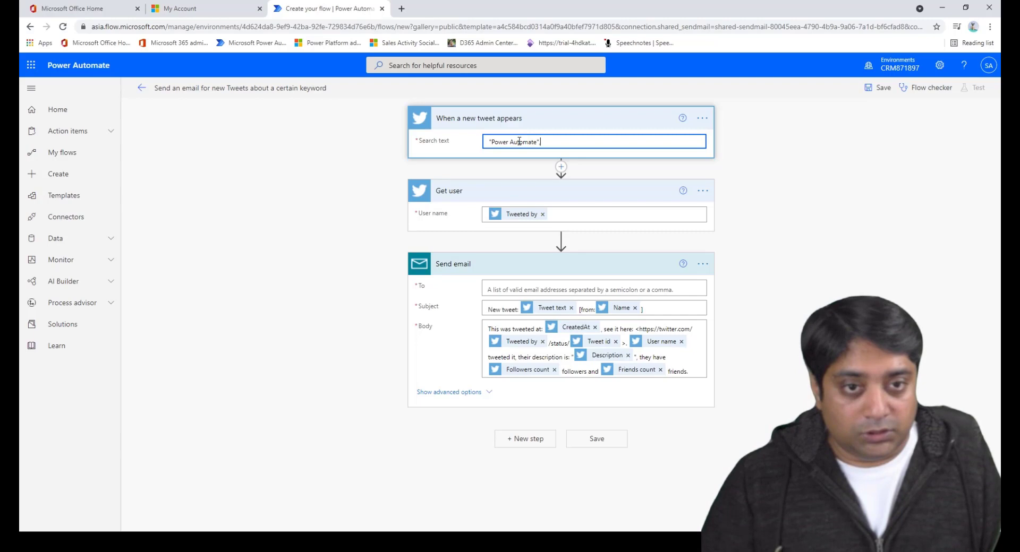
type("#")
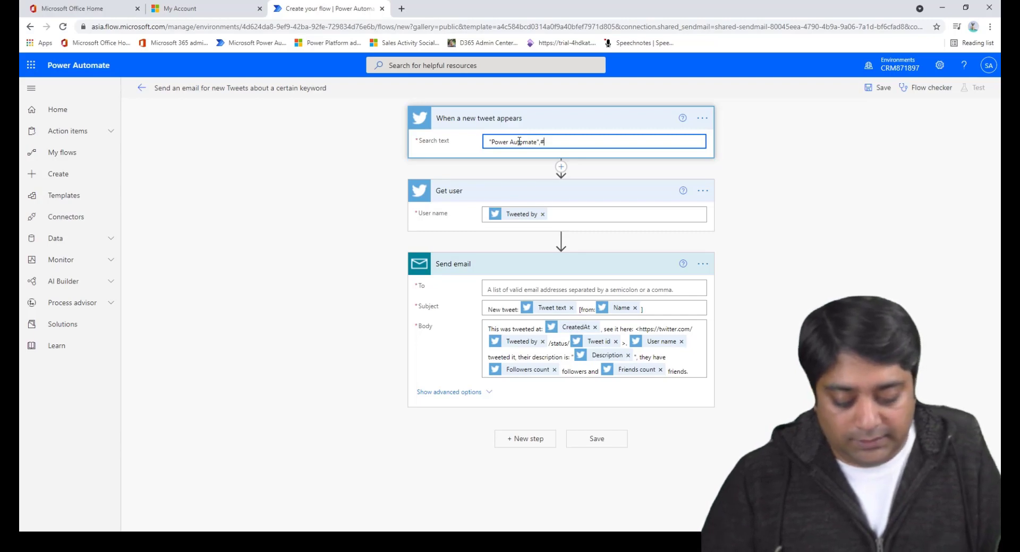
type("techquant")
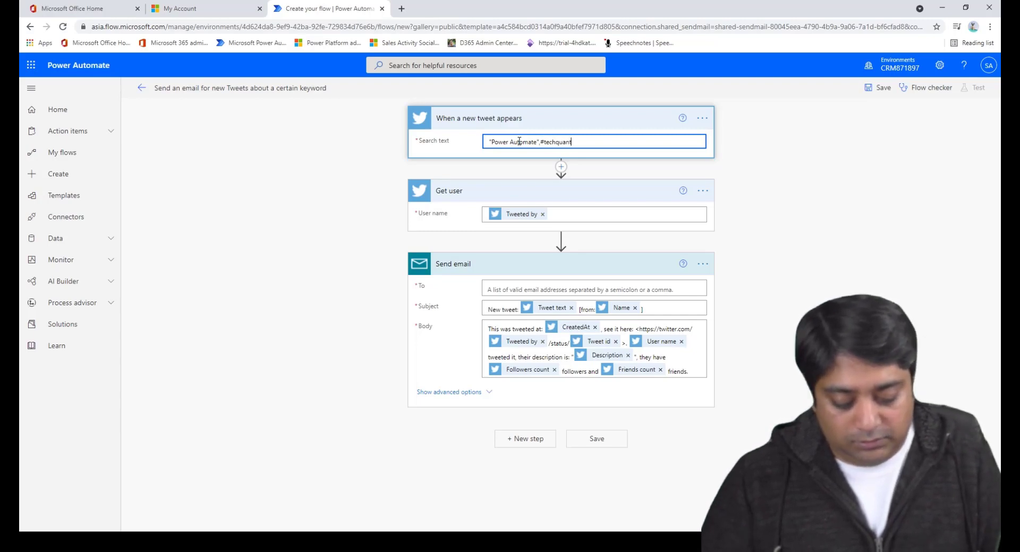
type("um")
left_click(474, 145)
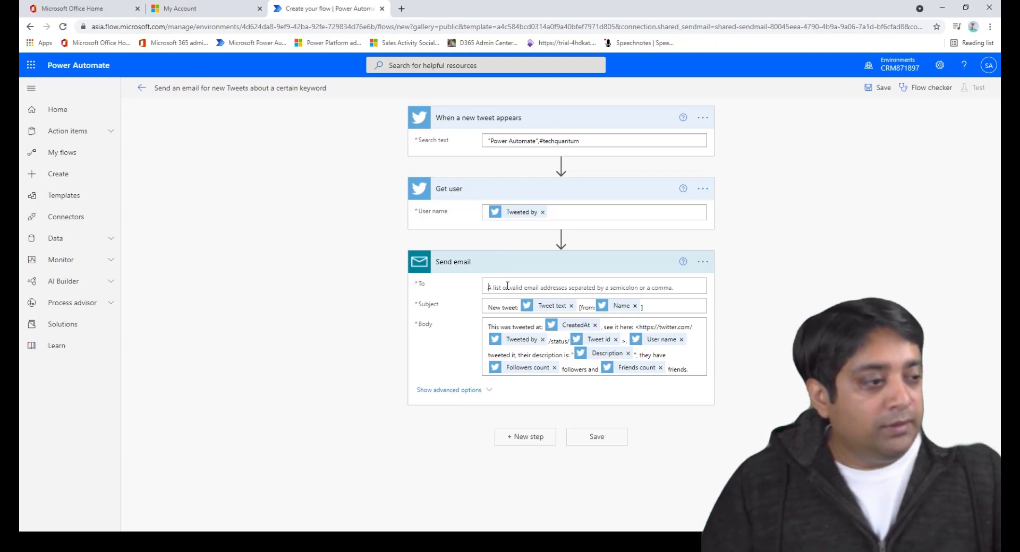
Fill the Send email To field with the suggested address plus a second e-mail address after a semicolon
left_click(507, 286)
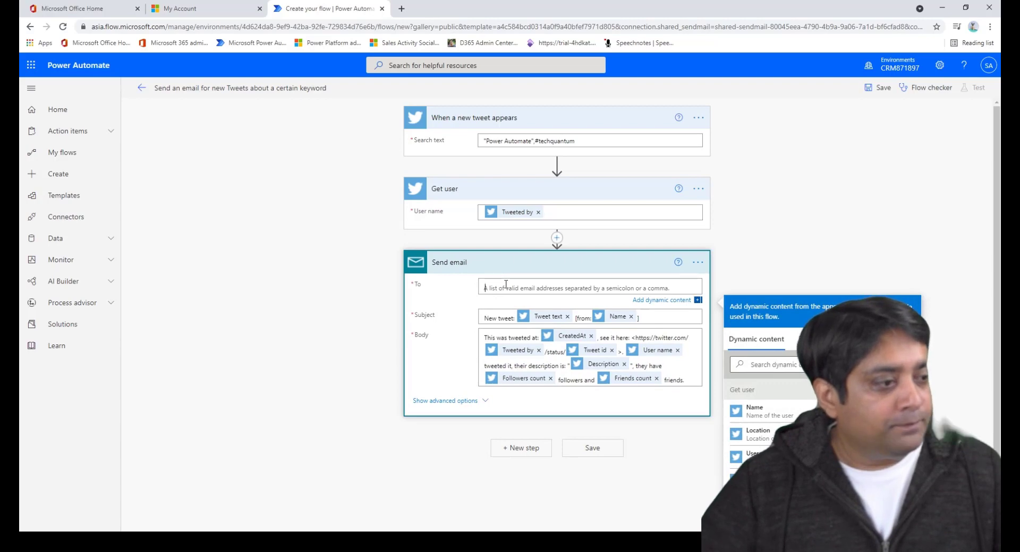
key("ctrl+v")
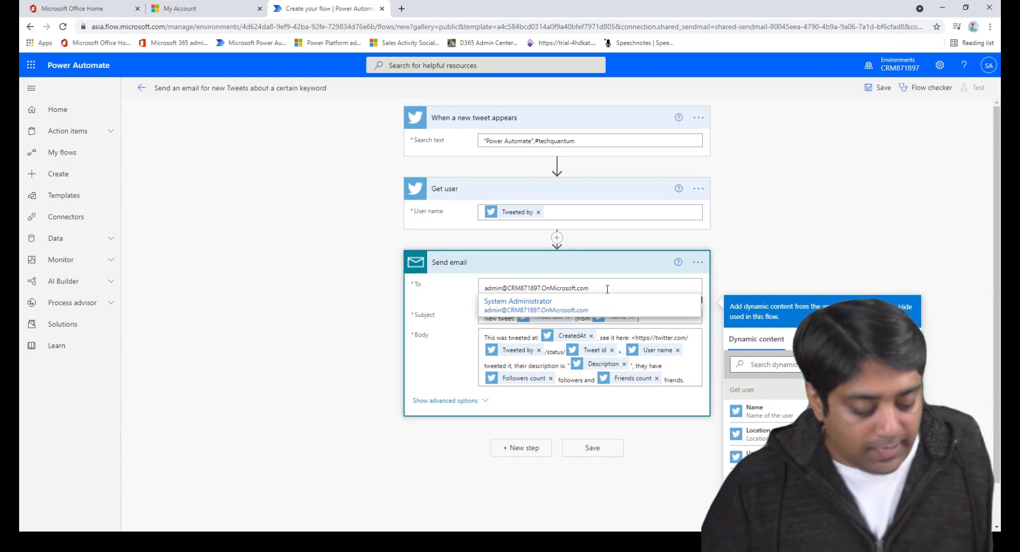
type(";")
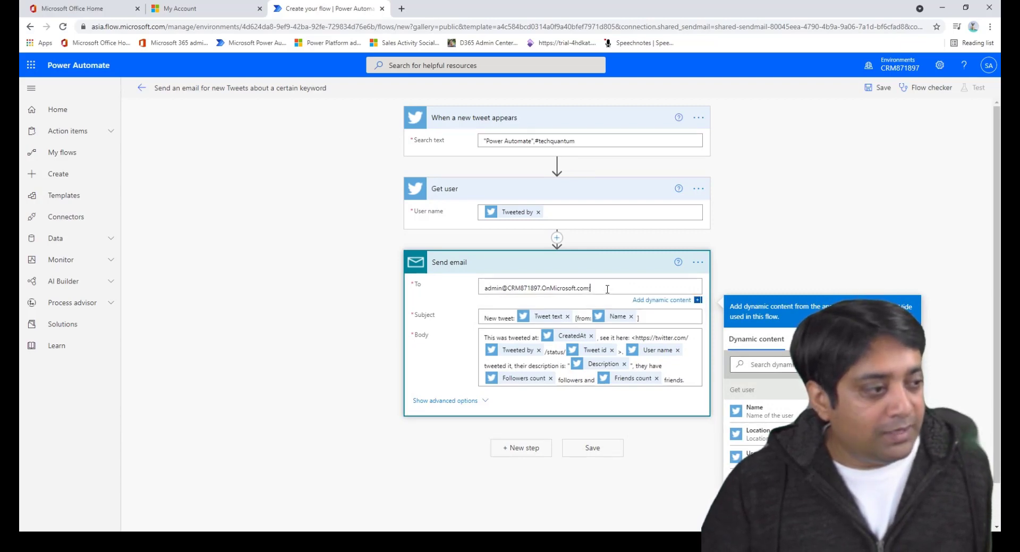
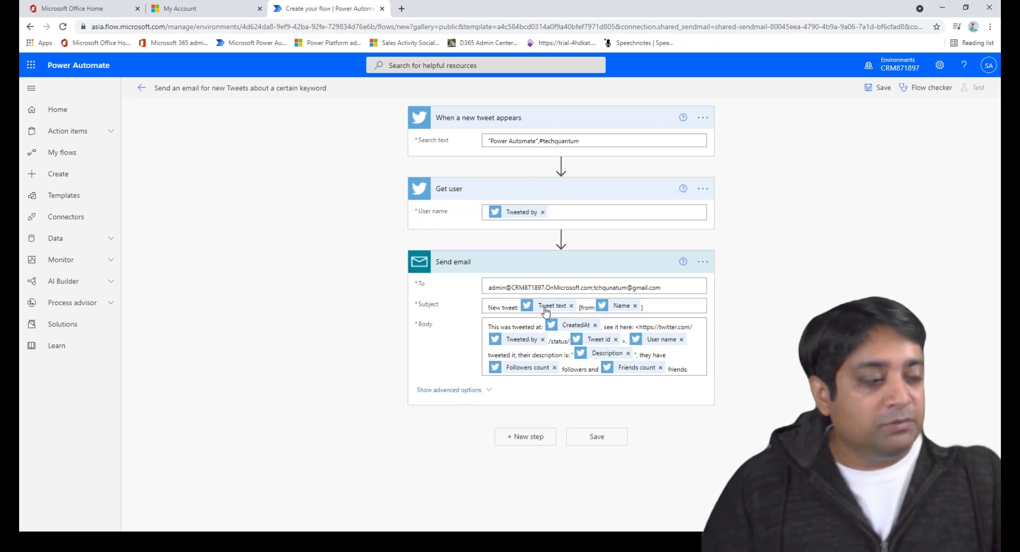
Browse the dynamic content options for the Subject's Tweet text token
left_click(547, 310)
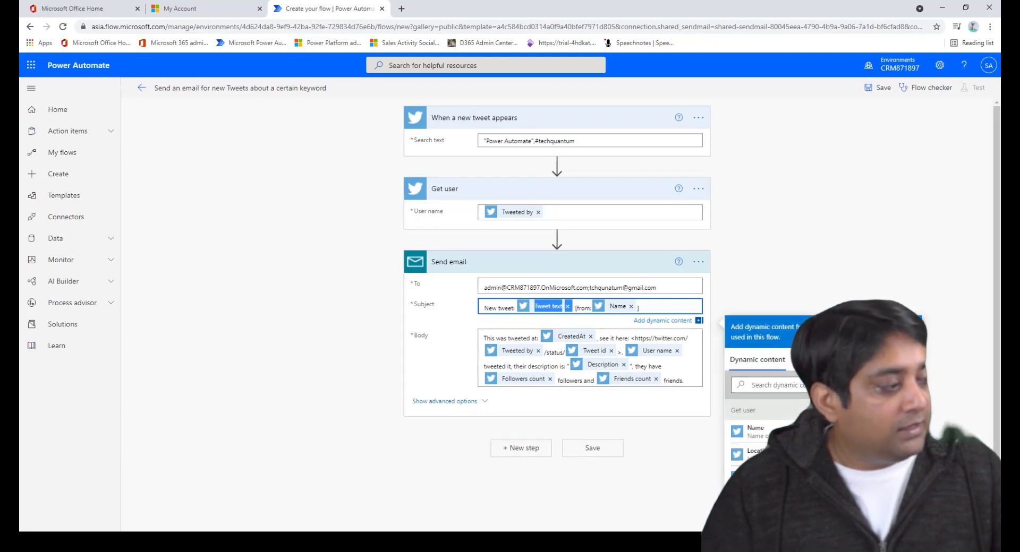
scroll(760, 425, "down", 5)
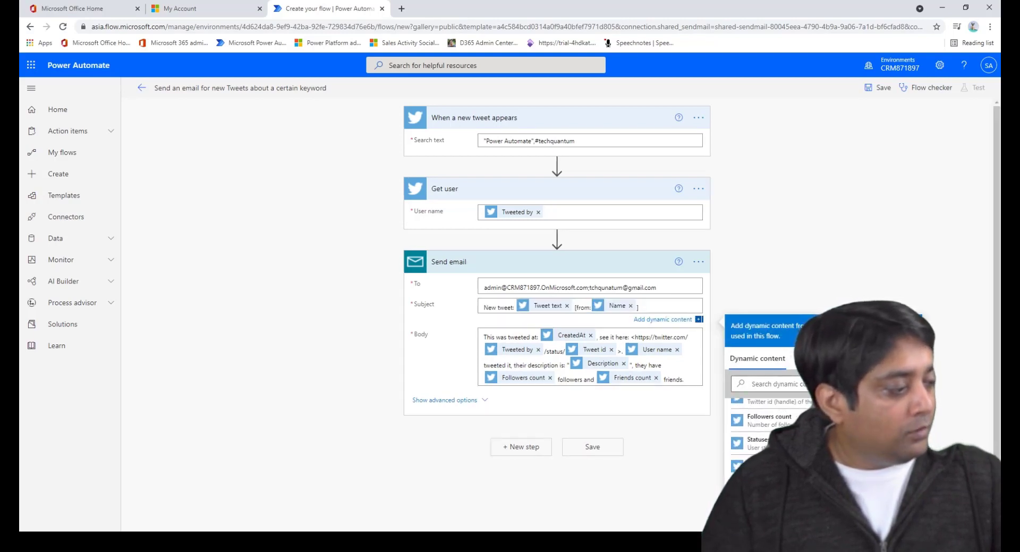
scroll(759, 424, "down", 2)
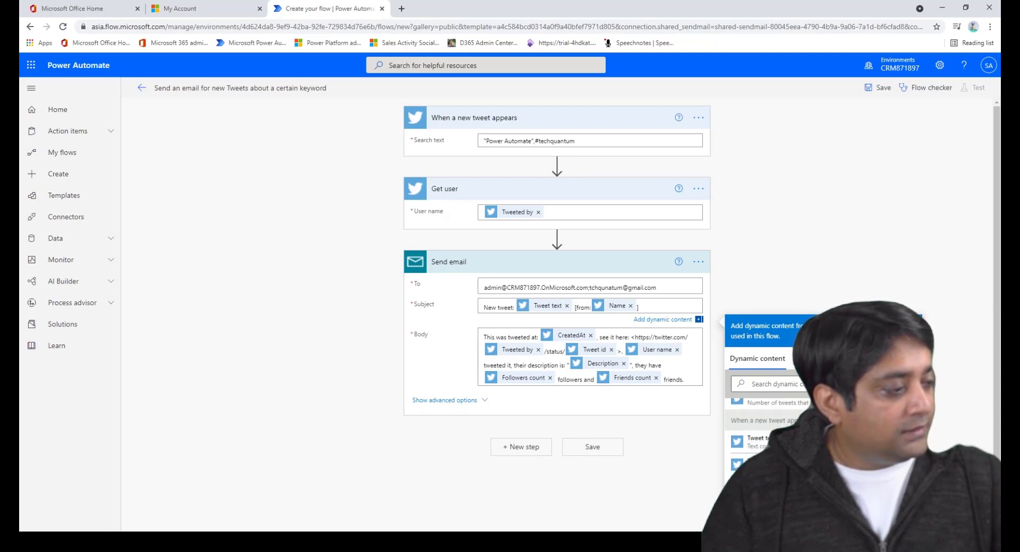
scroll(759, 424, "down", 1)
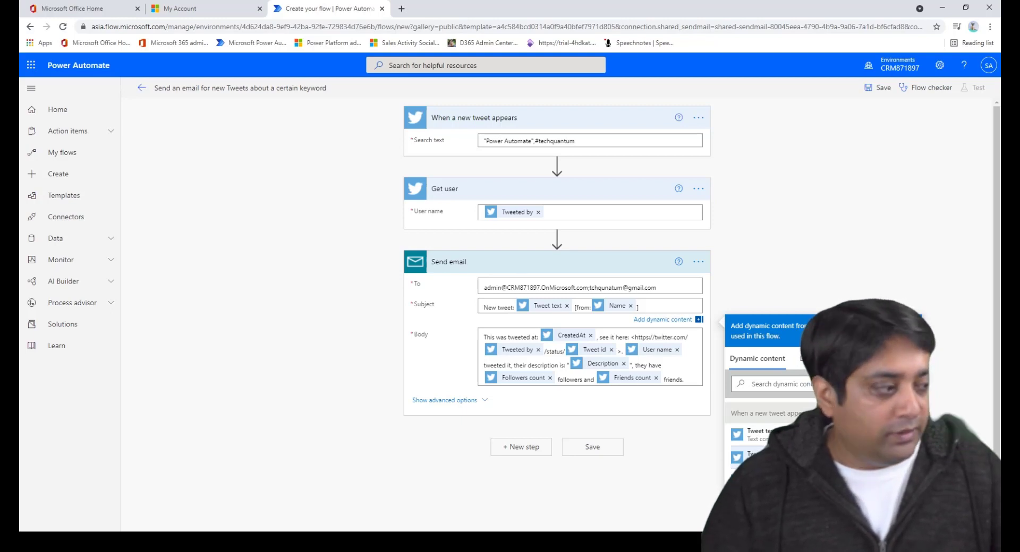
Save the flow, confirm zero errors and warnings in Flow checker, and return to its details page
left_click(718, 474)
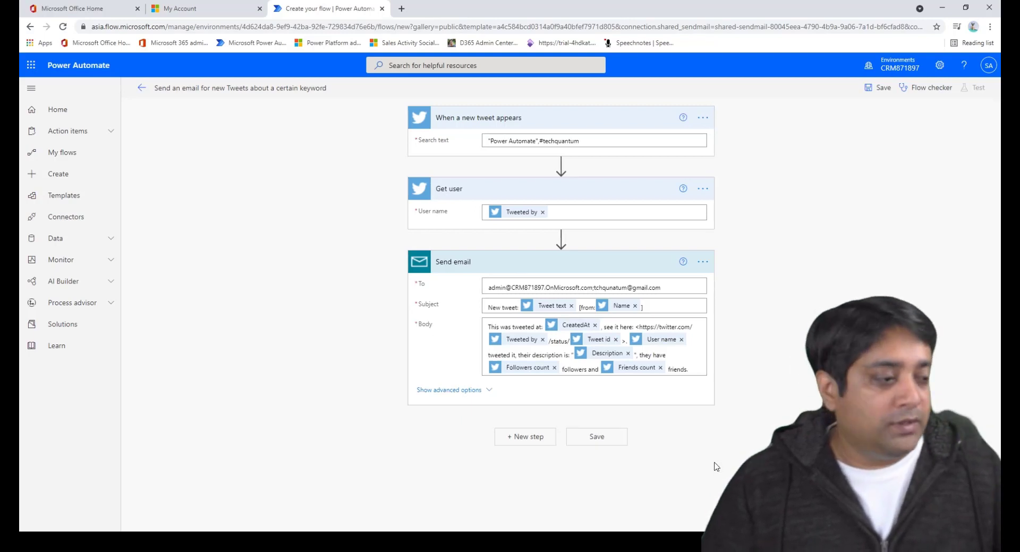
left_click(597, 438)
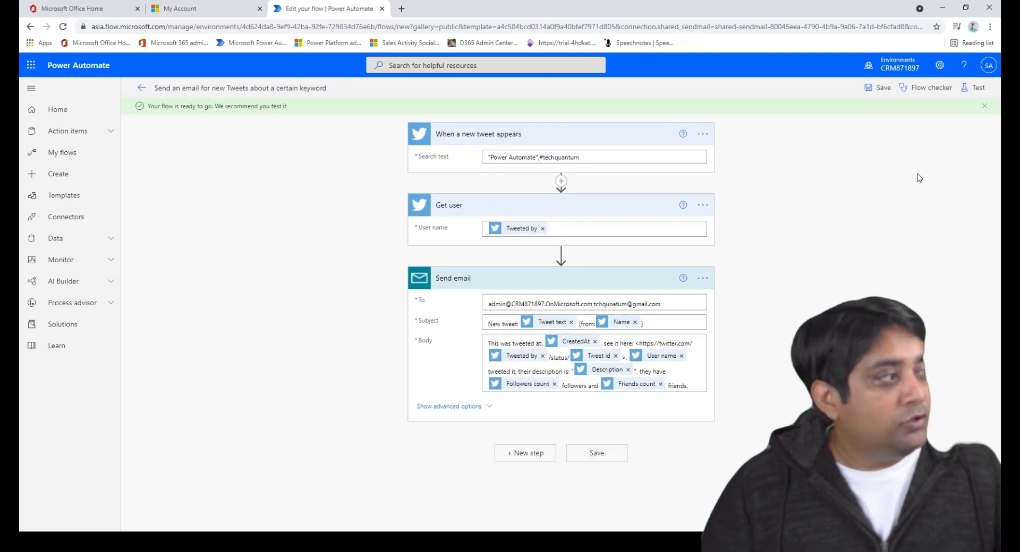
left_click(923, 91)
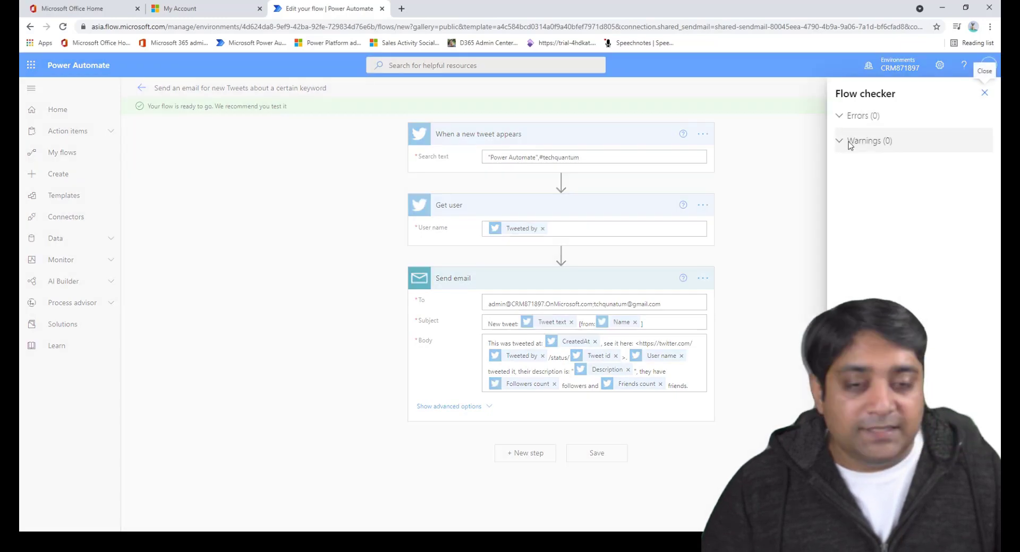
left_click(779, 189)
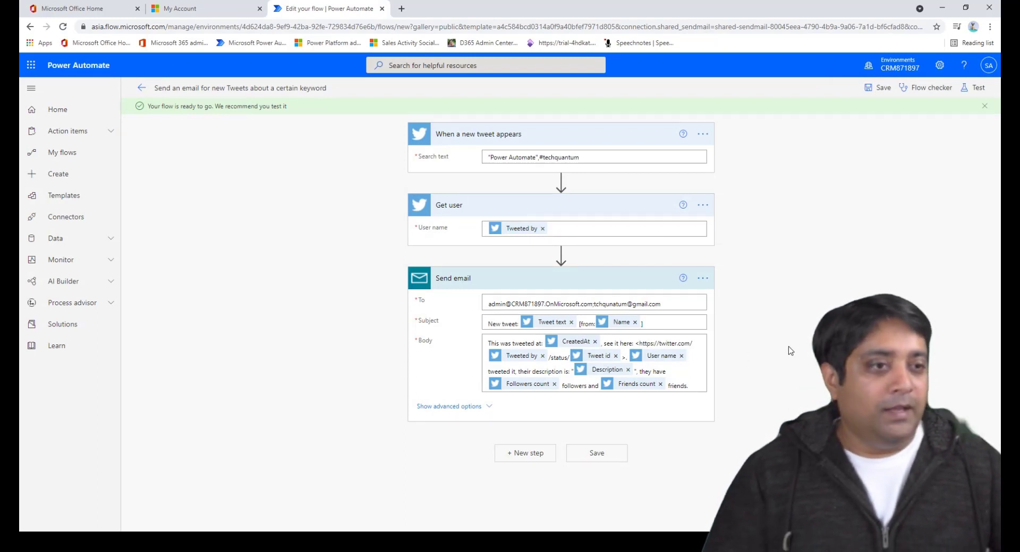
left_click(142, 89)
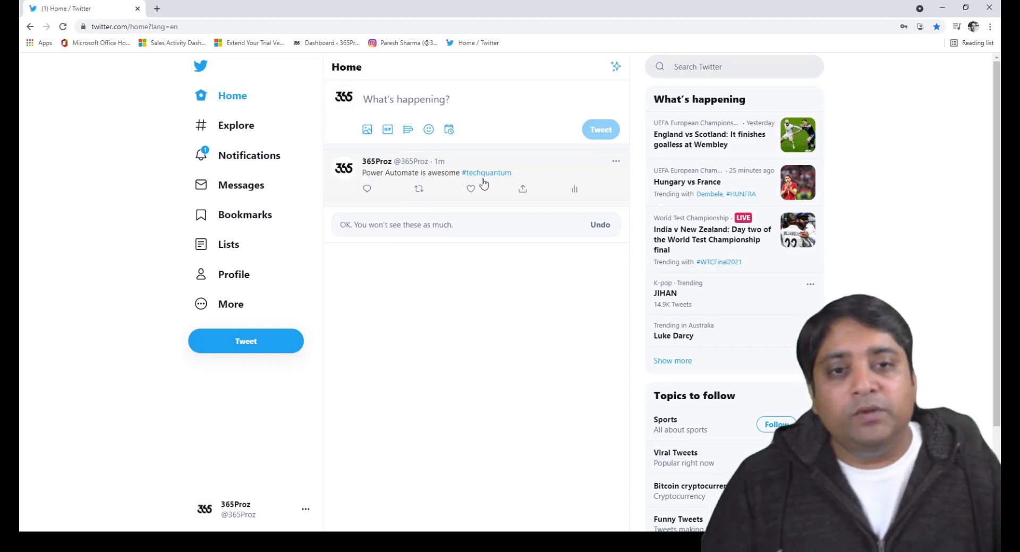
Switch back to the flow's details page to check its two Succeeded runs
key("alt+Tab")
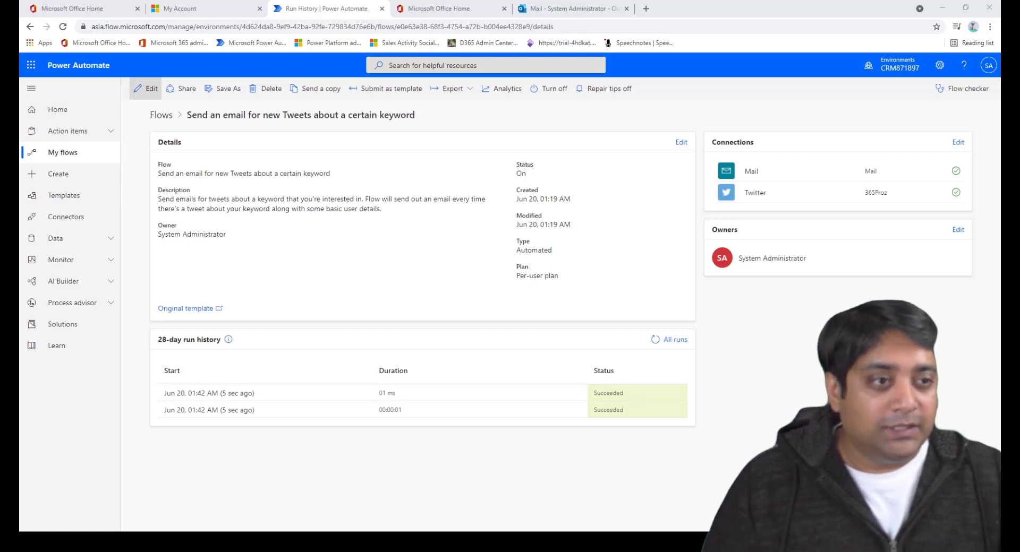
Start a manual test from the editor, then open the first successful run's details
left_click(150, 90)
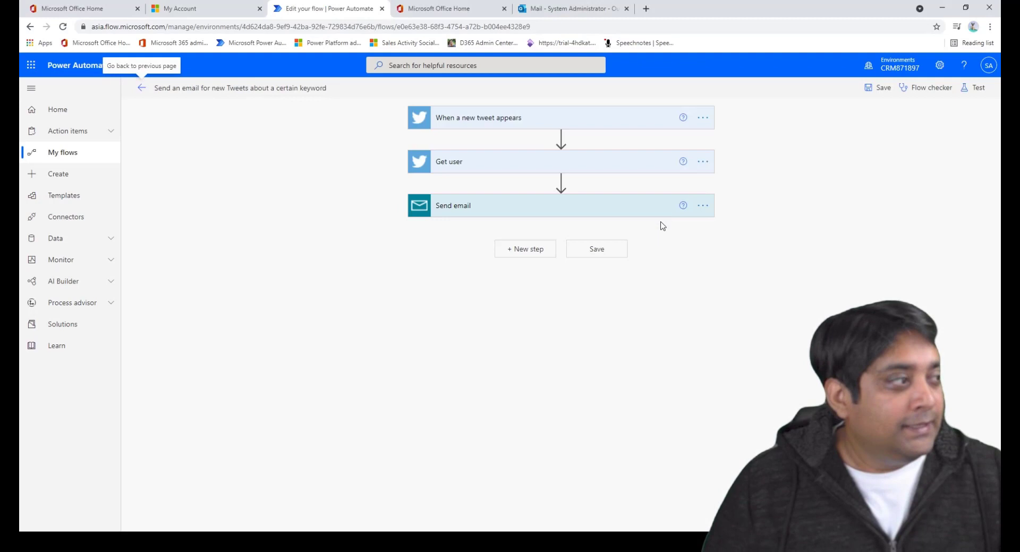
left_click(976, 89)
left_click(843, 112)
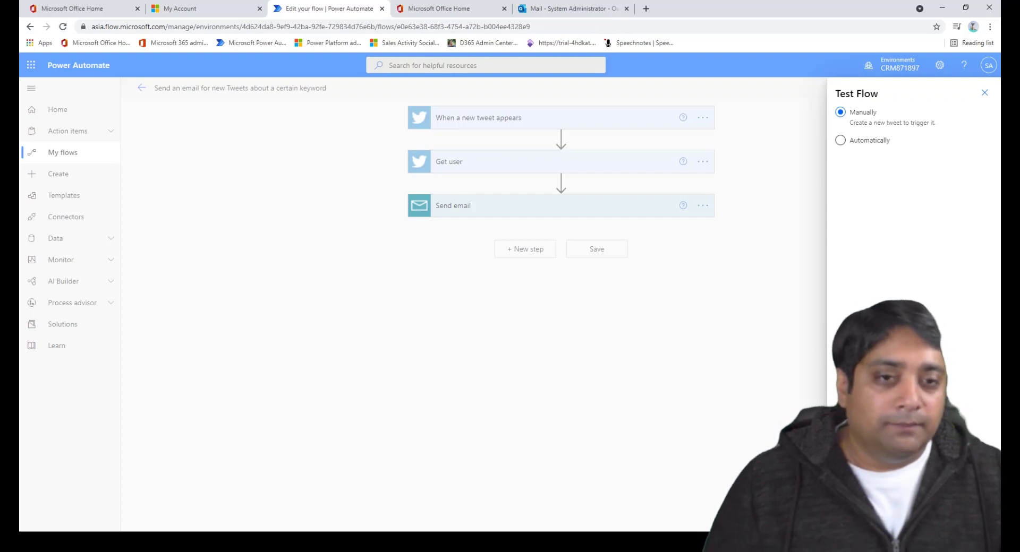
key("Escape")
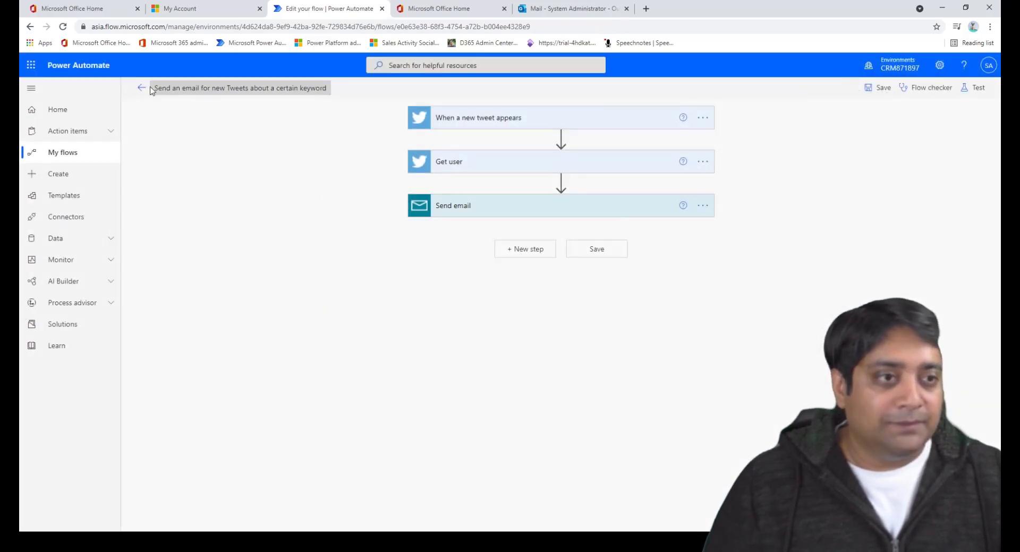
left_click(141, 88)
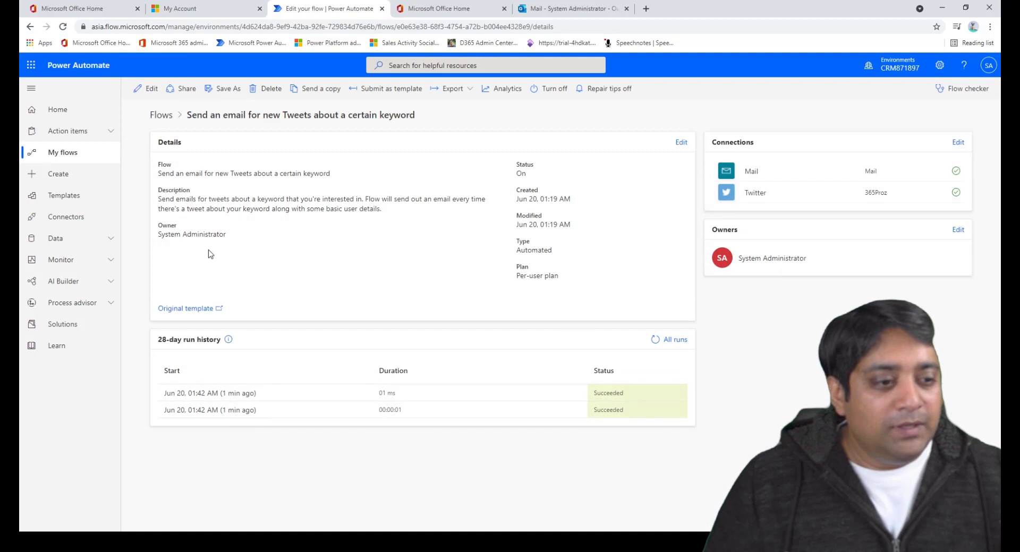
left_click(239, 394)
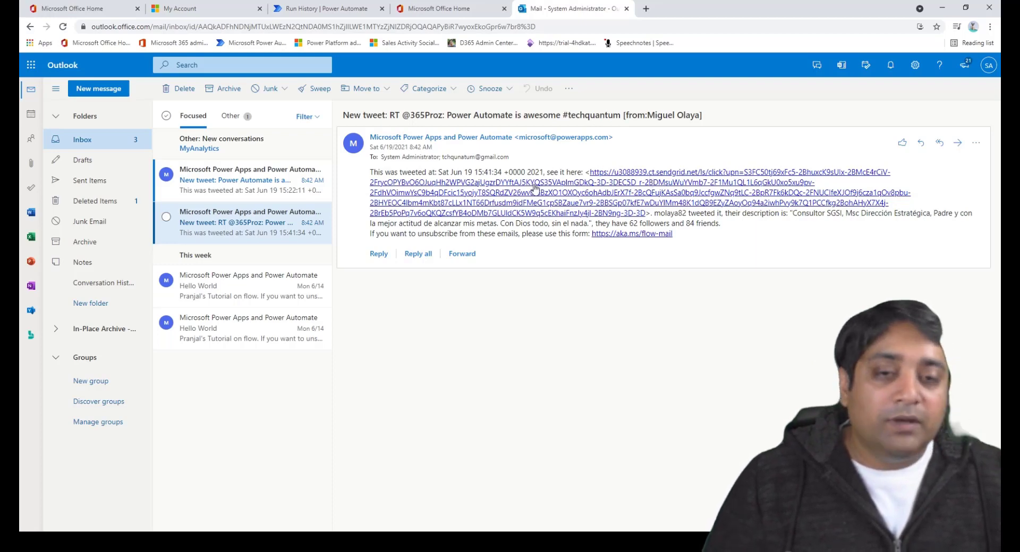
Open the newer 'Power Automate is awesome #techquantum' alert email and view its To recipients
key("Up")
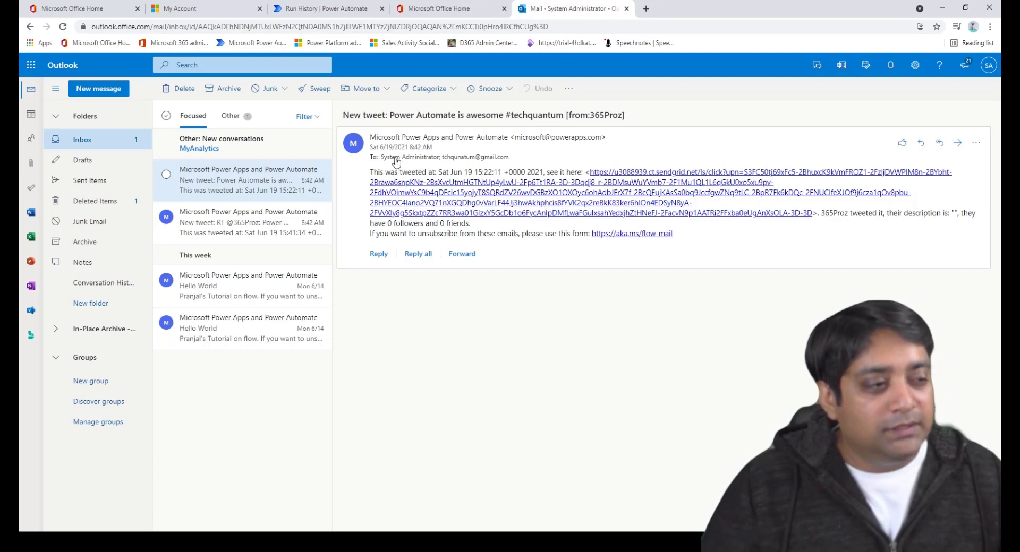
mouse_move(396, 160)
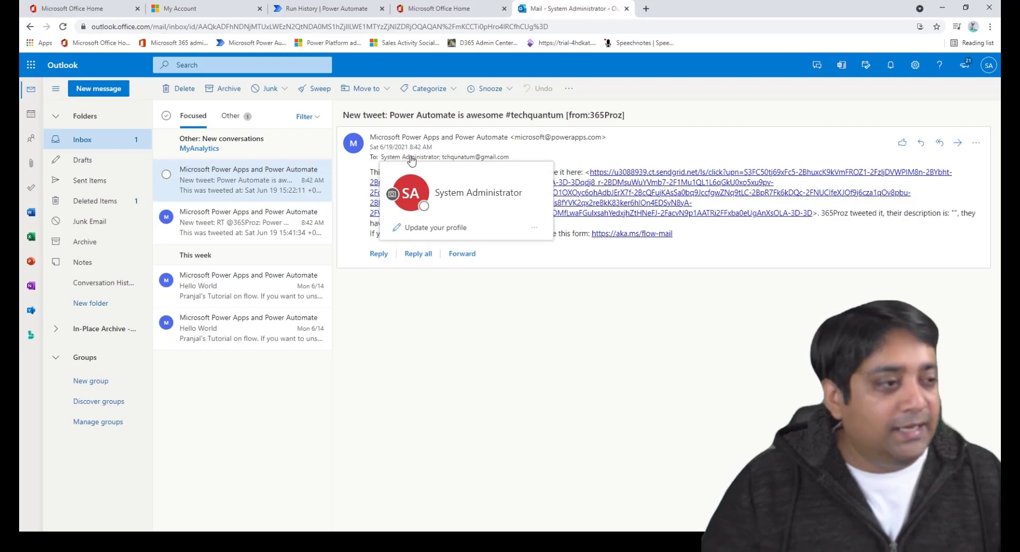
mouse_move(488, 162)
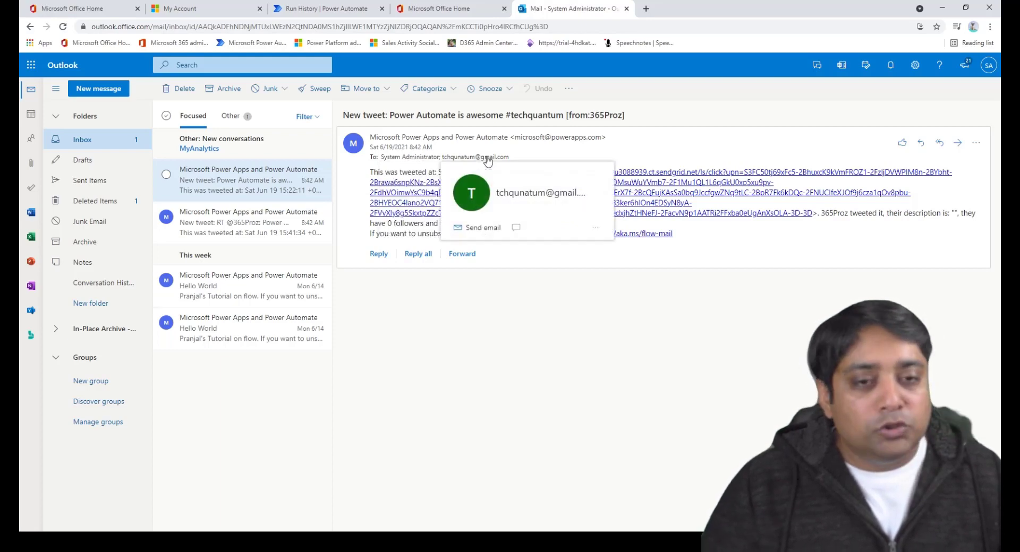